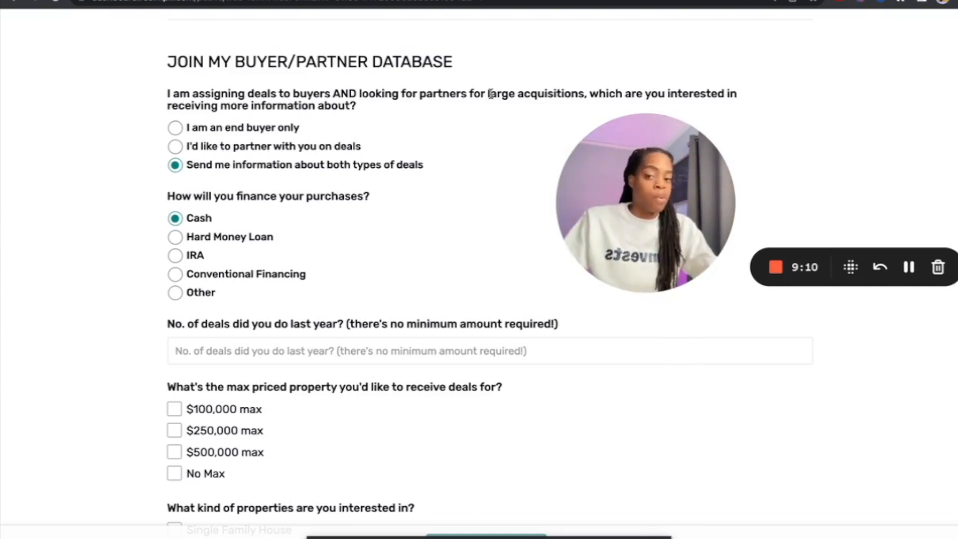
Review the questions on the published buyer/partner database form, from purchase financing to closing time and SMS consent.
scroll(511, 94, down, 1)
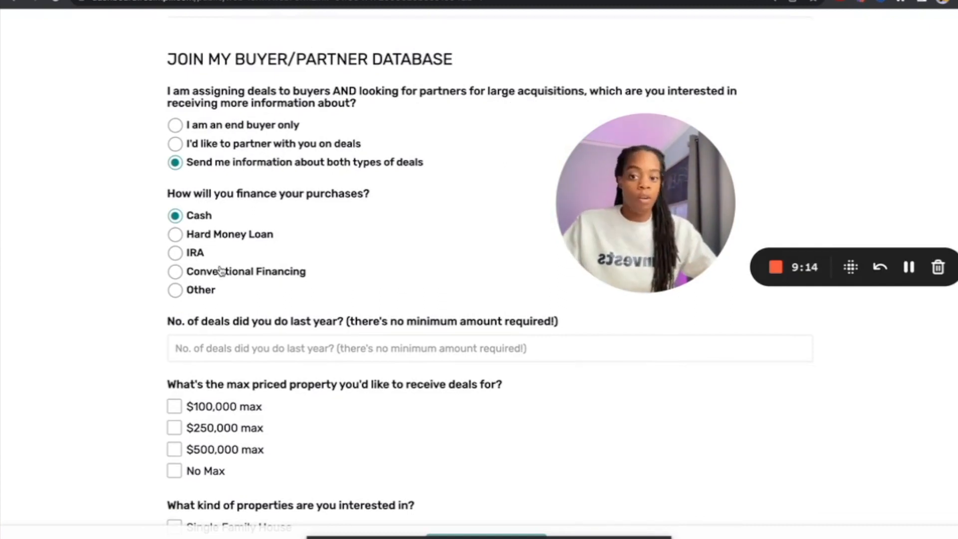
scroll(222, 271, down, 2)
scroll(349, 288, down, 2)
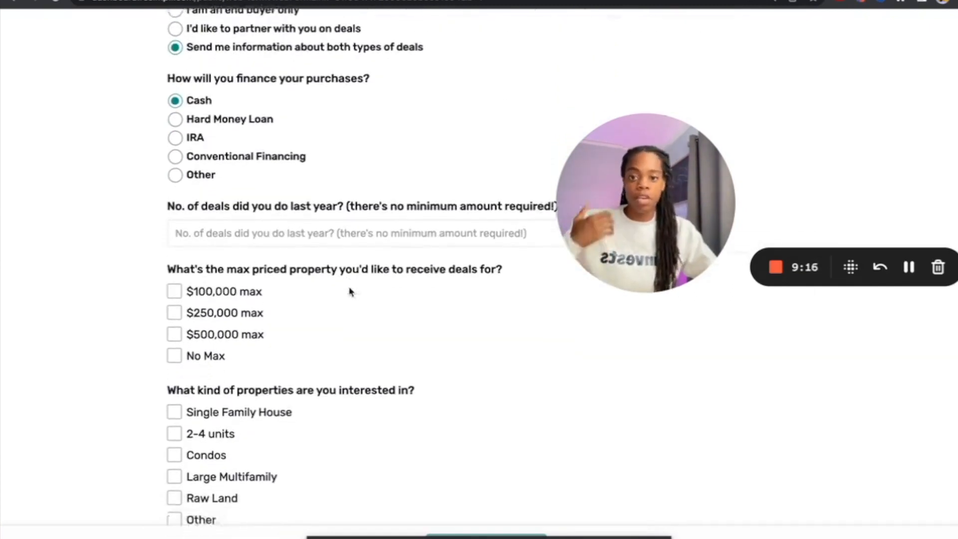
scroll(298, 264, down, 1)
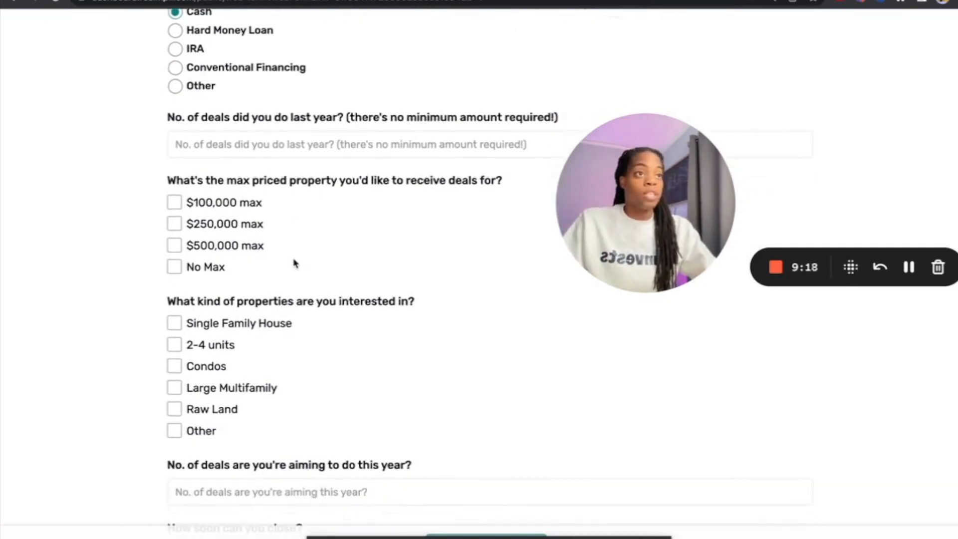
scroll(291, 263, down, 4)
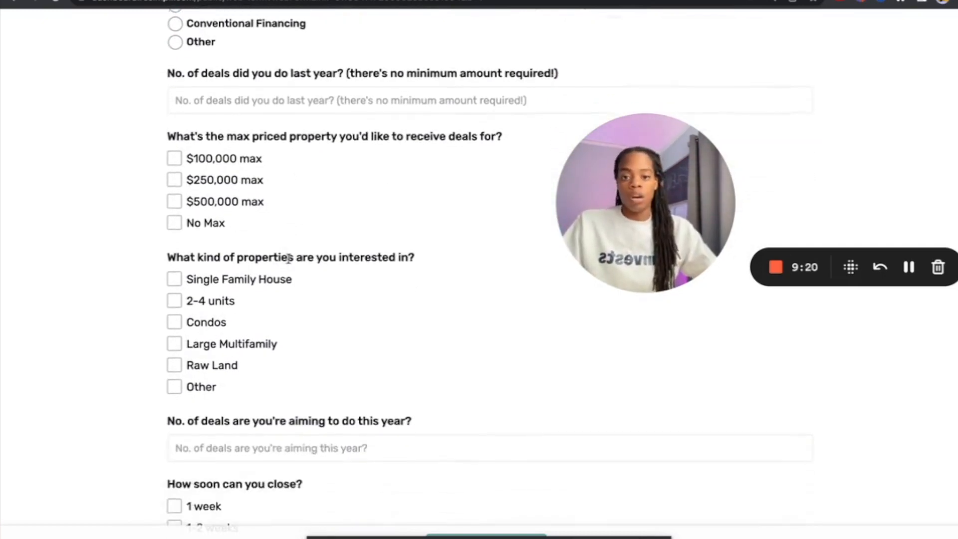
scroll(246, 280, down, 1)
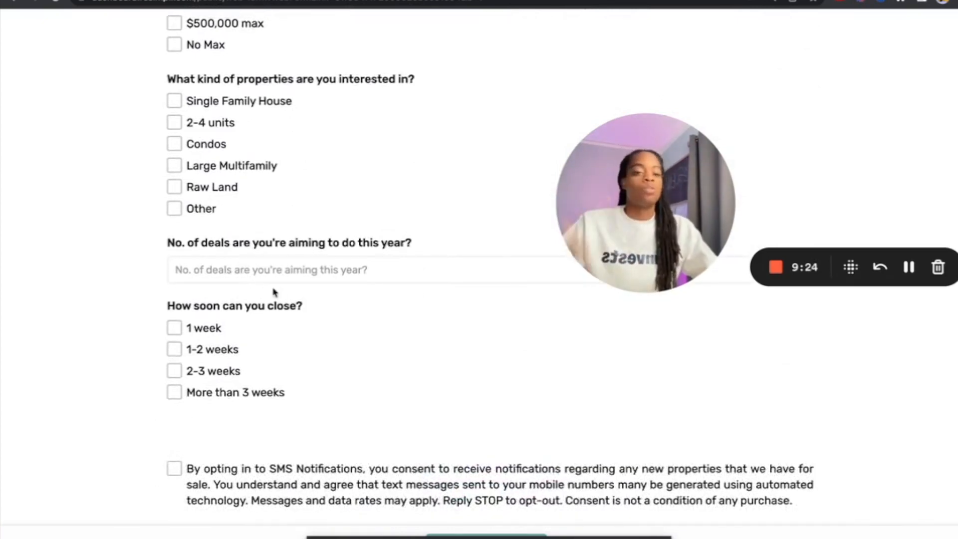
scroll(282, 292, up, 1)
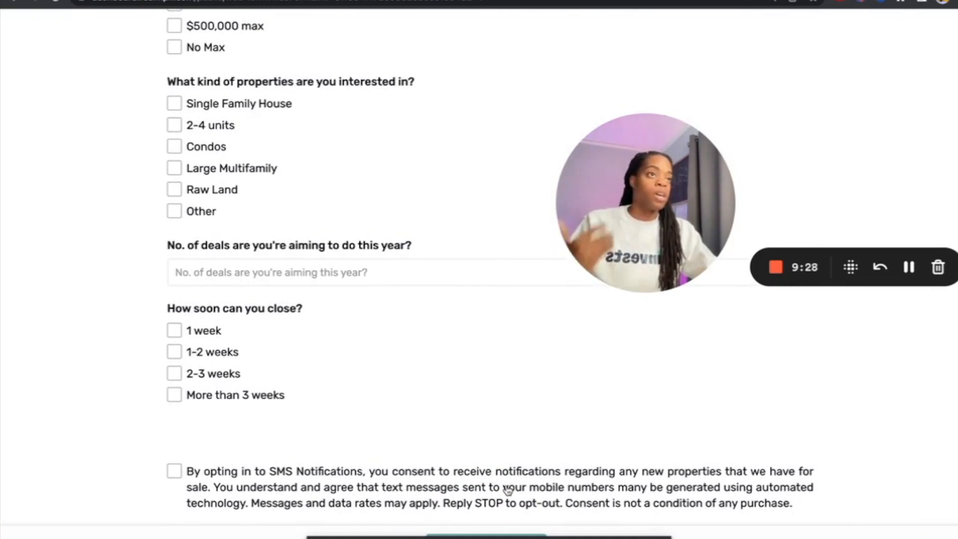
scroll(454, 382, up, 15)
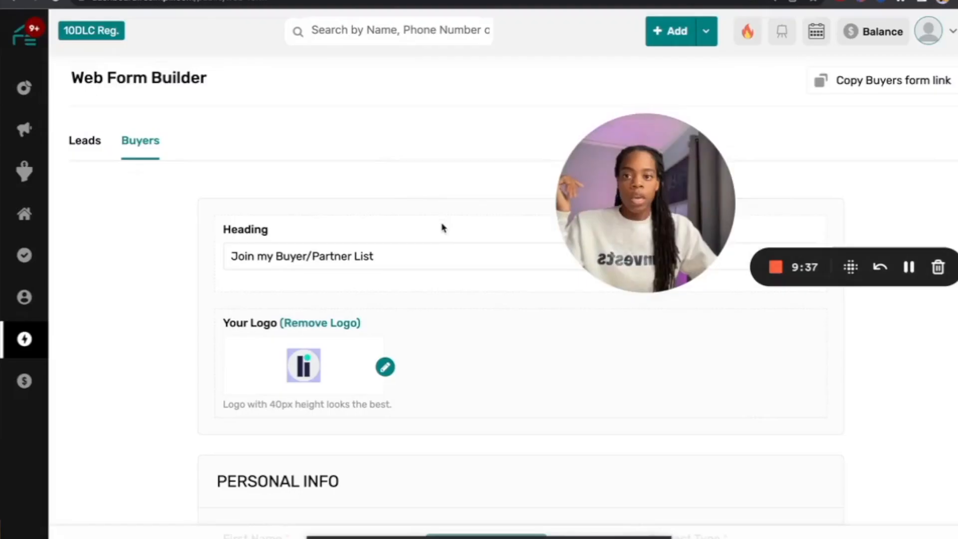
Examine the Buyers form in the Web Form Builder, including its personal info fields and the visibility settings of its questions.
scroll(443, 228, down, 5)
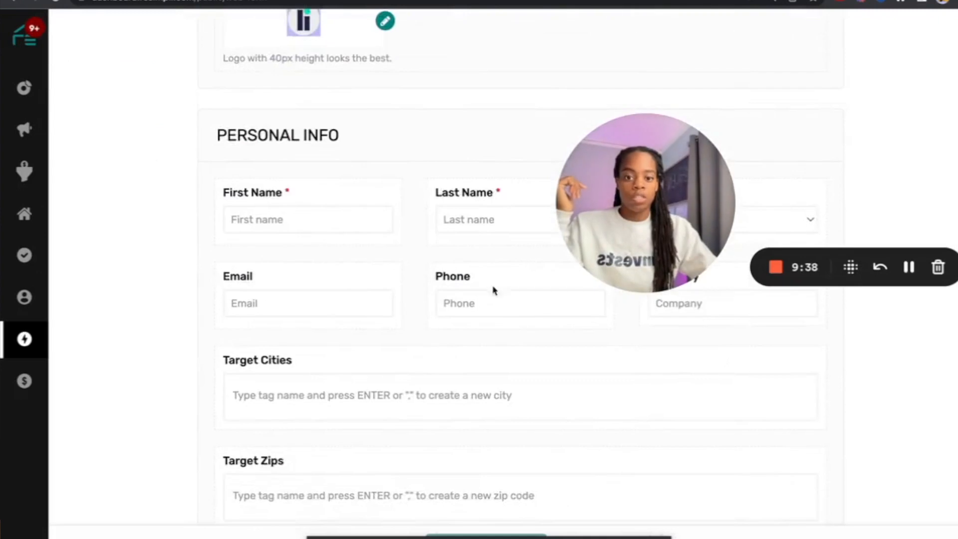
scroll(493, 290, down, 15)
scroll(516, 421, down, 3)
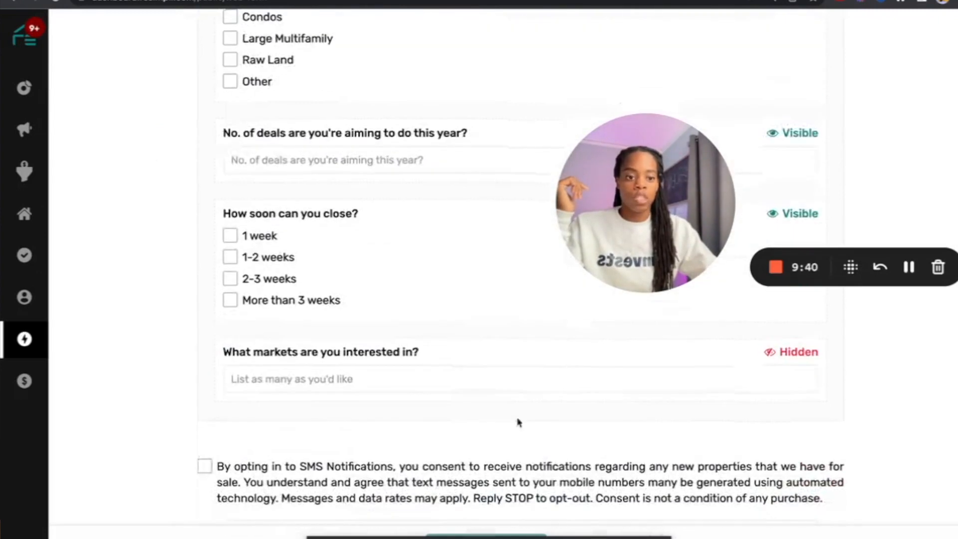
scroll(520, 366, up, 12)
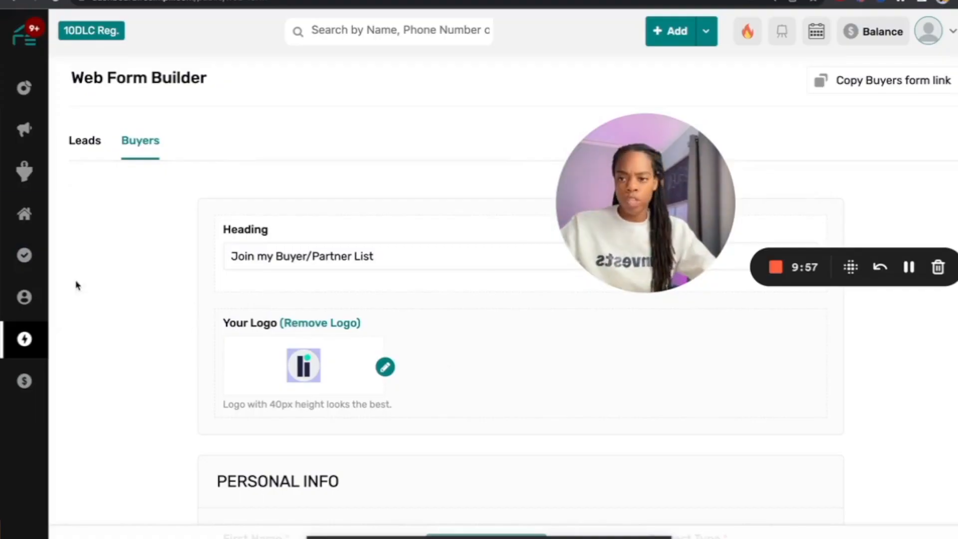
Create a new drip campaign and name it "Cash Buyer Drip Campagin".
mouse_move(7, 299)
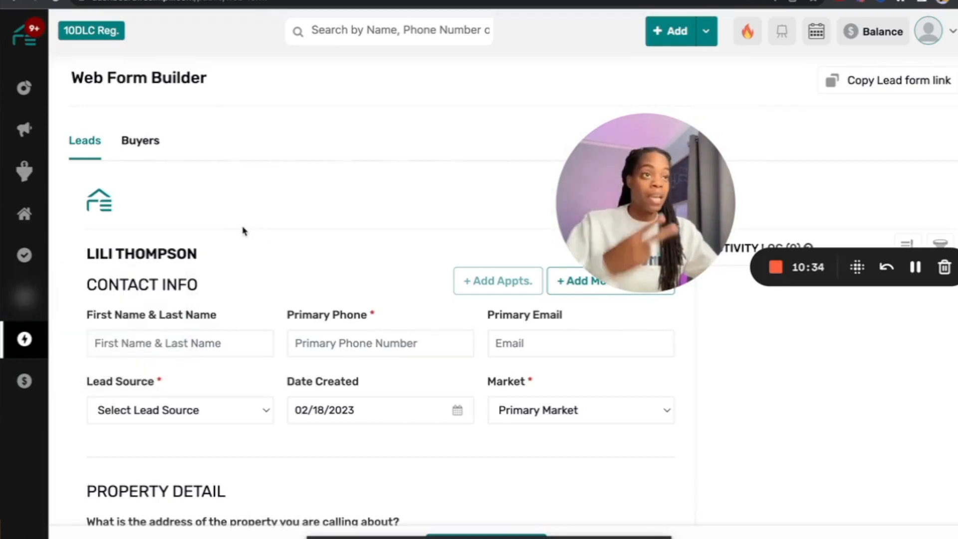
mouse_move(24, 339)
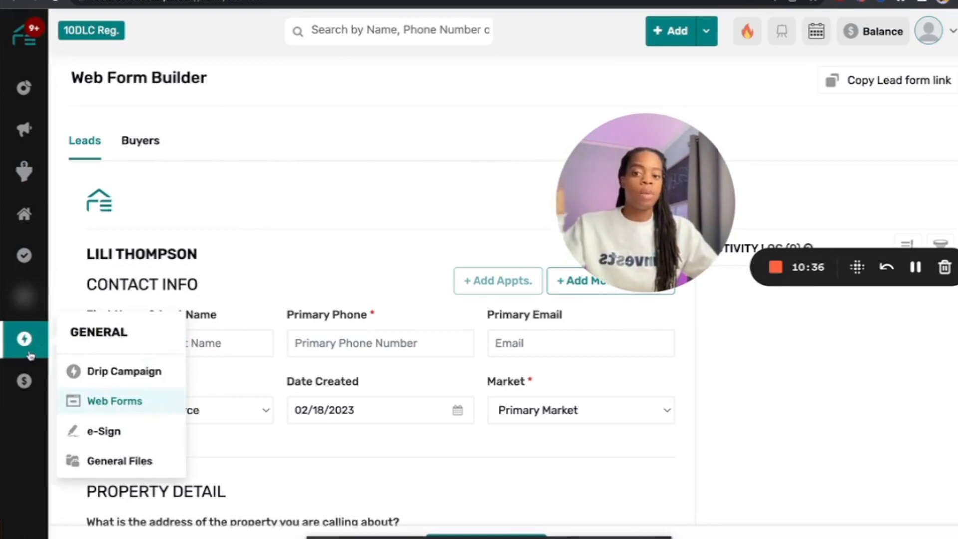
click(119, 378)
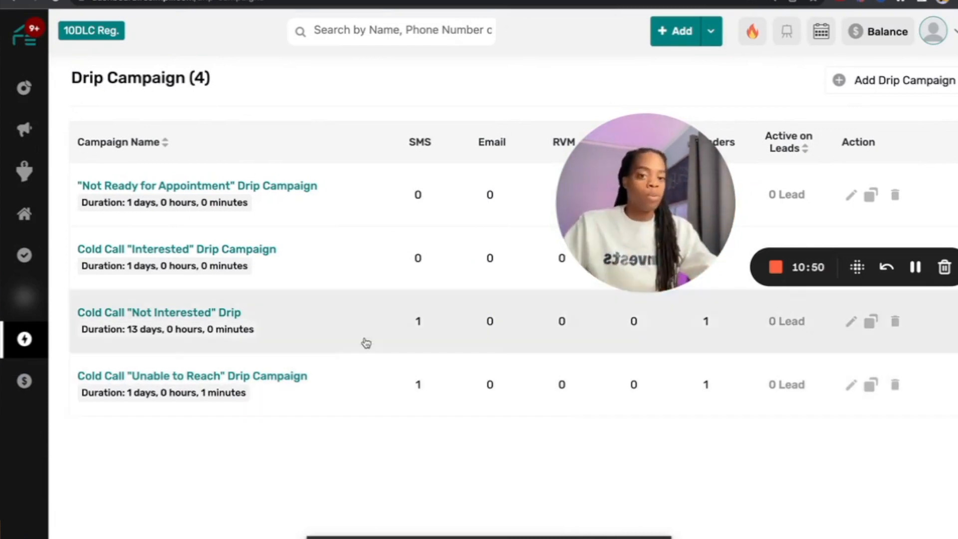
drag(629, 231, 144, 133)
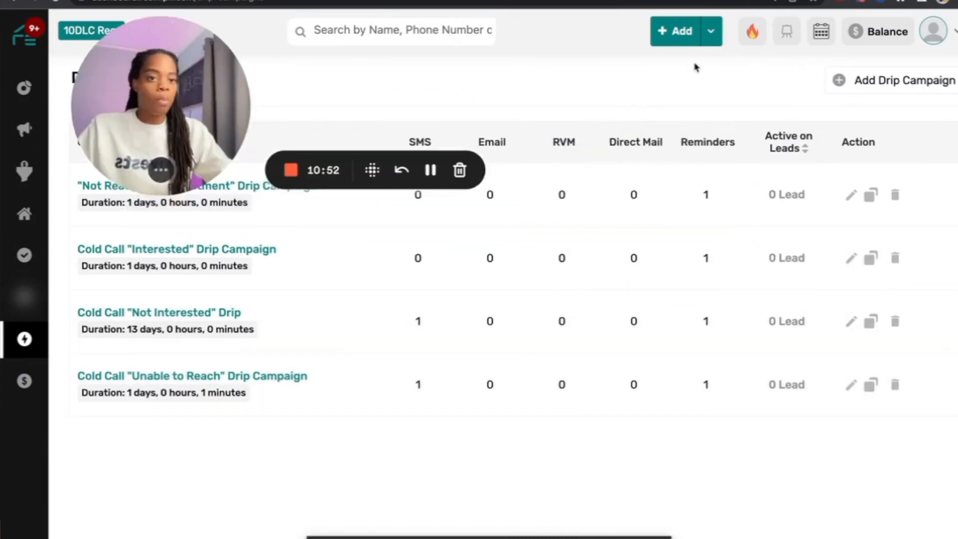
click(886, 80)
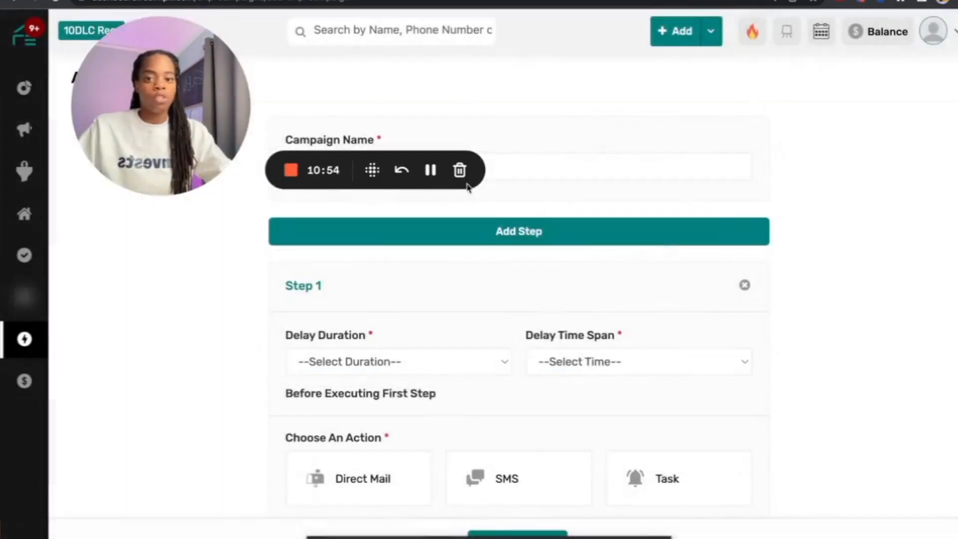
drag(193, 109, 167, 384)
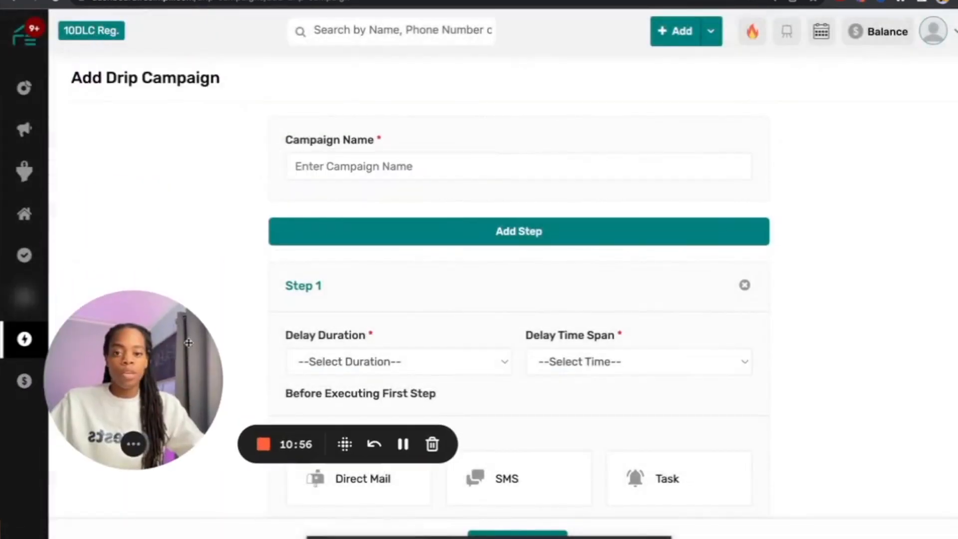
click(374, 159)
text(Cash Buyer D)
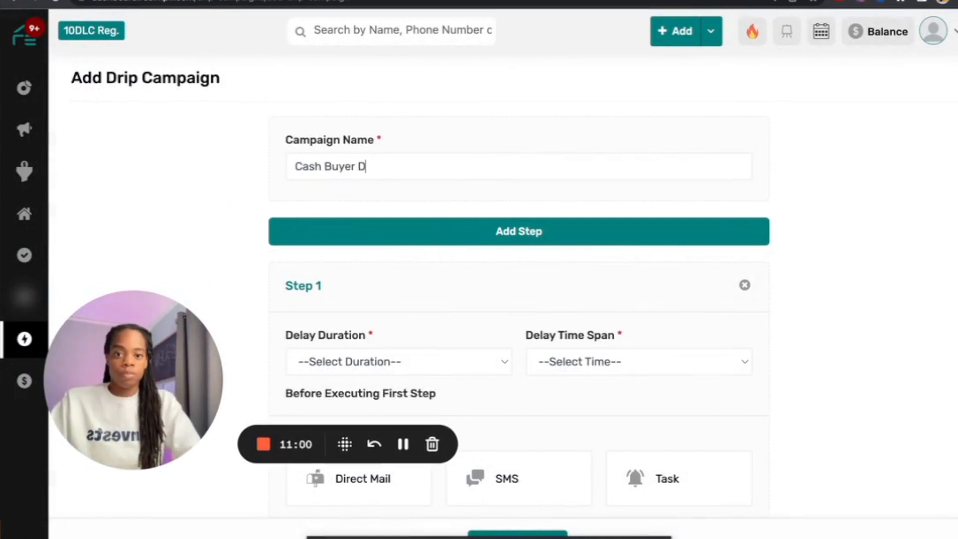
text(rip Campaign)
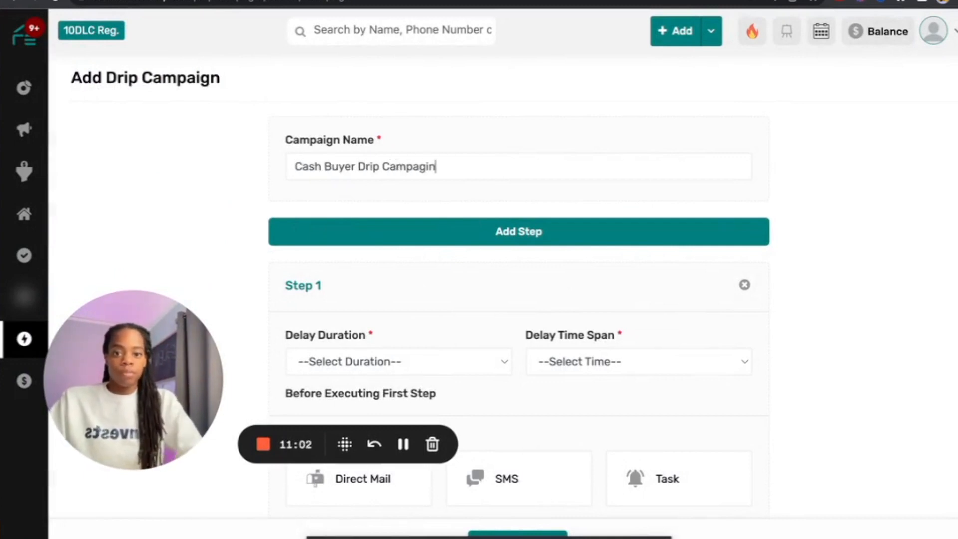
Set the delay before the campaign's first step to 1 day.
scroll(504, 190, down, 2)
click(405, 268)
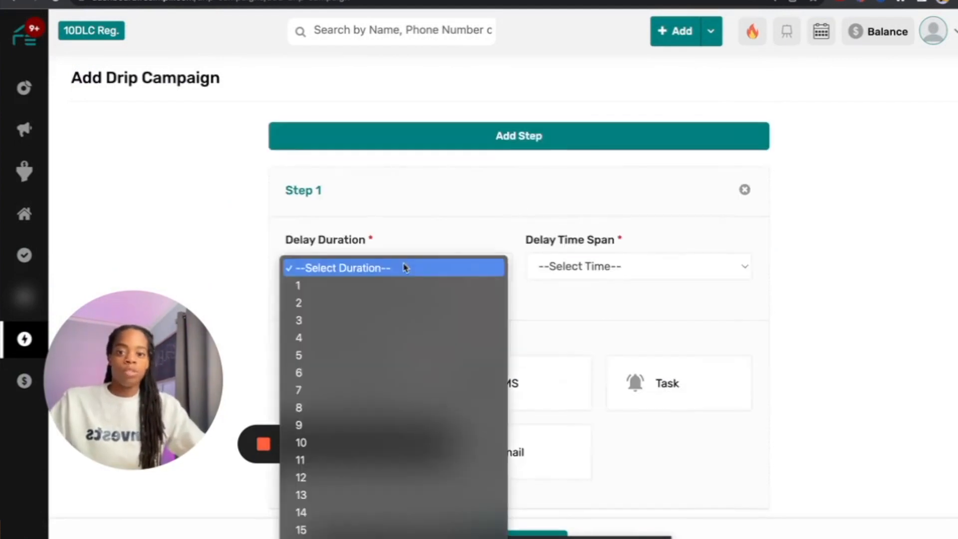
click(351, 288)
click(642, 266)
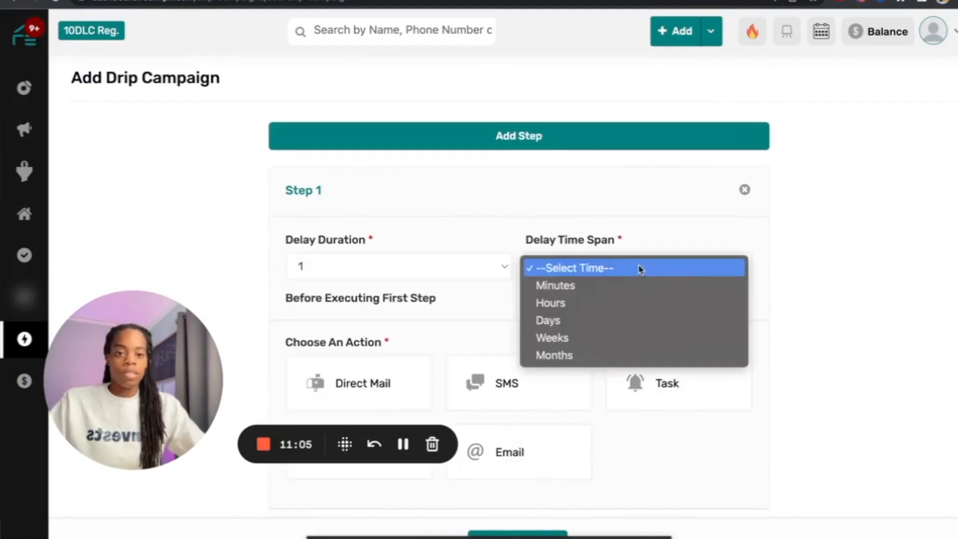
click(549, 320)
Make step 1 an SMS giving the sender's name, mentioning yesterday's talk, thanking the buyer and ending "I look forward to doing some business together soon :)".
scroll(551, 325, down, 1)
scroll(551, 325, down, 1)
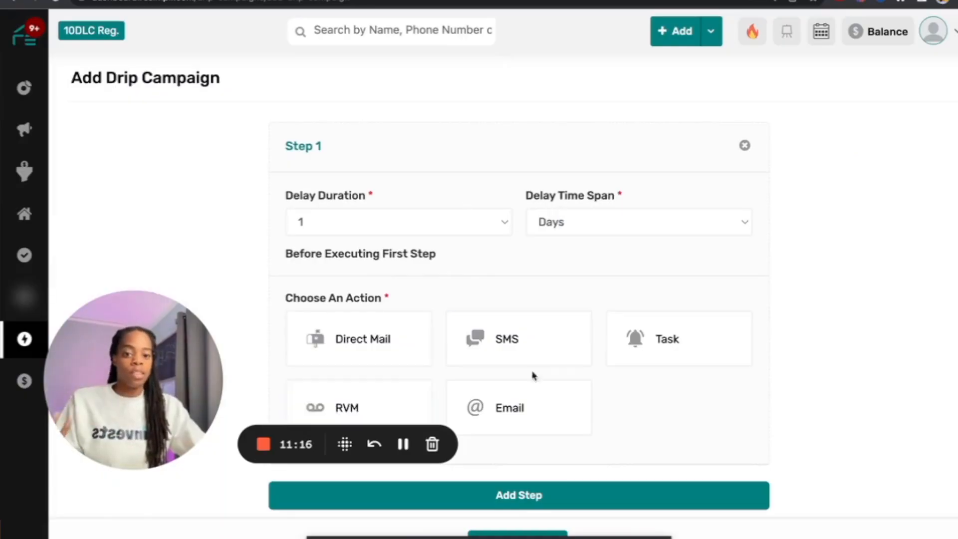
click(543, 346)
scroll(710, 298, down, 4)
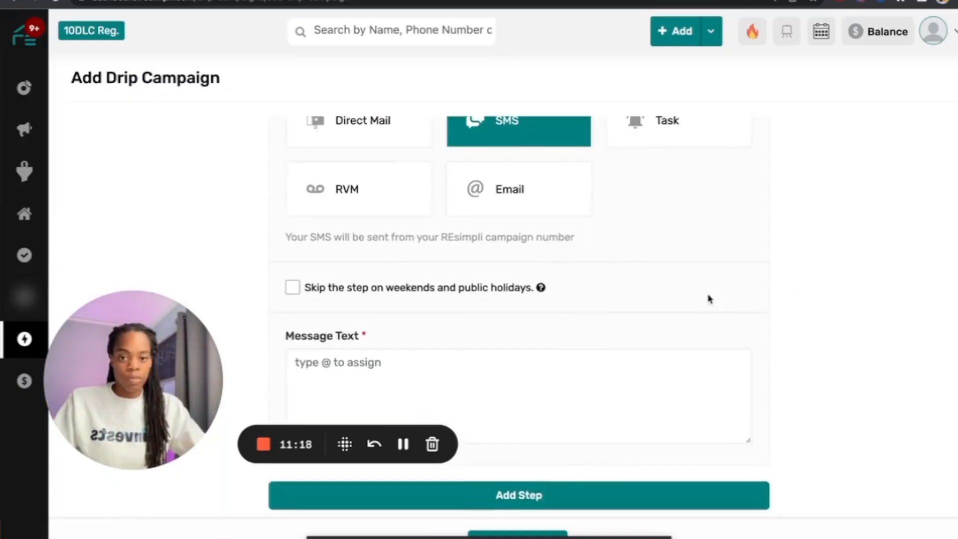
text(Hey)
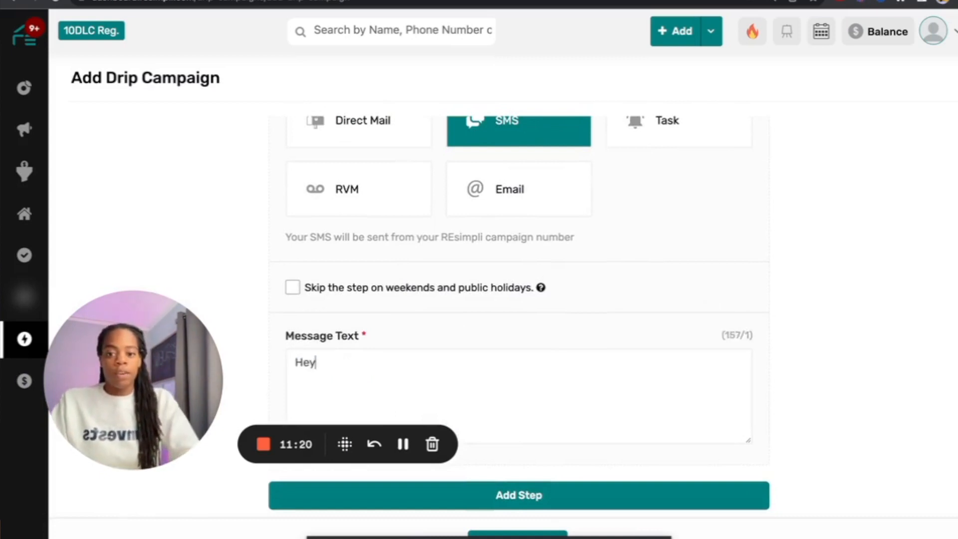
text(, it's Lili! We spoke yesterday. Thanks for your time. I really enjoyed our chat, and I look forward to doing some business together soon :))
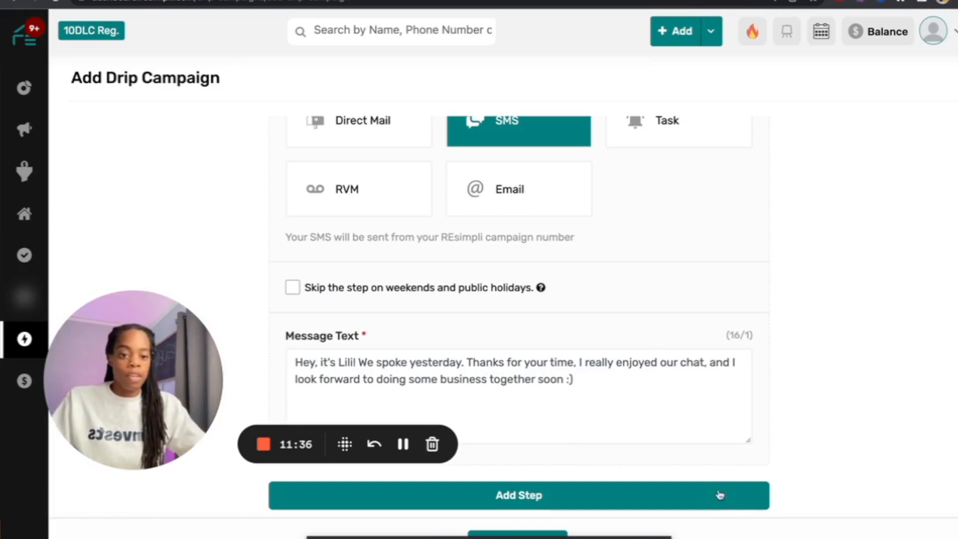
Add a second step to the campaign with a delay of 14 days after the previous step.
click(644, 495)
drag(183, 340, 217, 74)
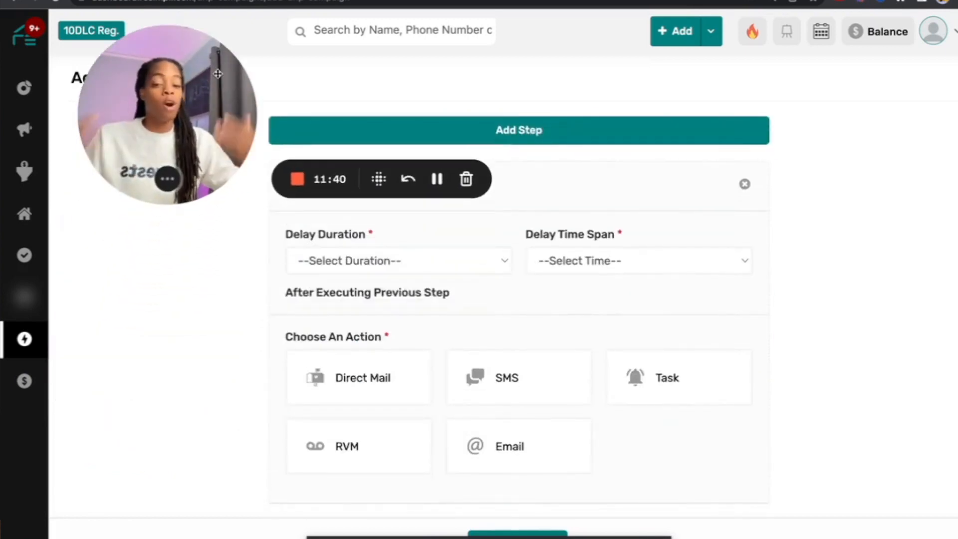
click(488, 267)
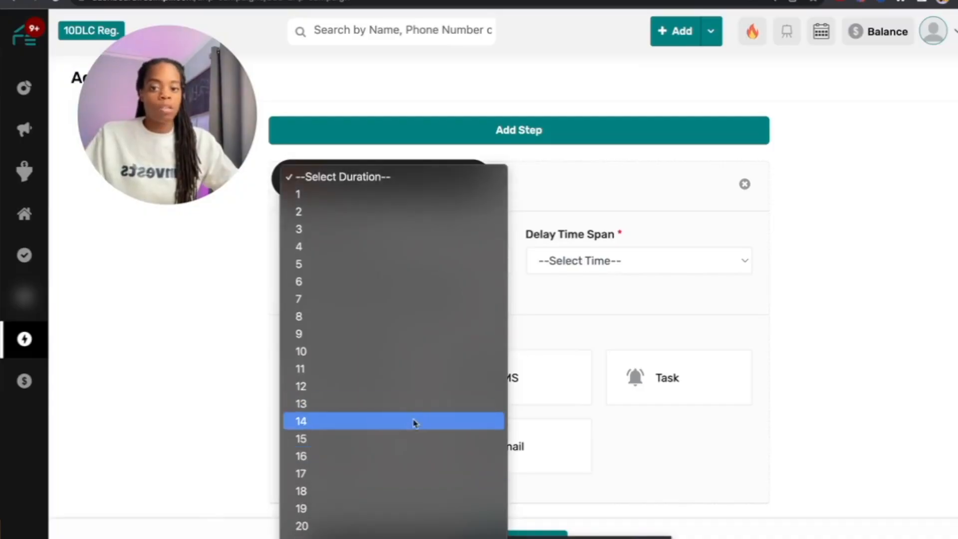
click(408, 428)
click(535, 263)
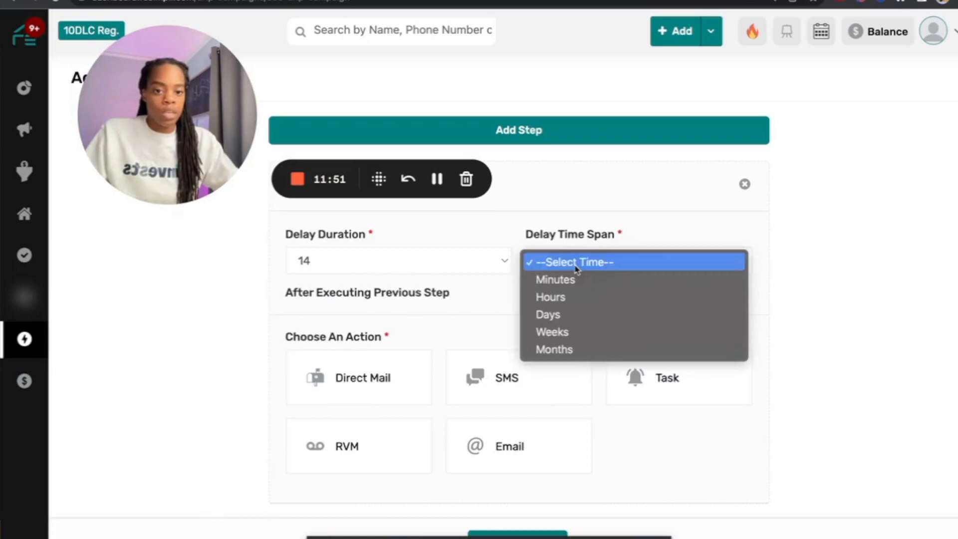
click(576, 319)
Make step 2 an SMS reintroducing the sender as the new investor from a few weeks ago, still sourcing deals and offering business assistance.
click(528, 391)
scroll(499, 410, down, 5)
text(Hey, it's Lili, the n)
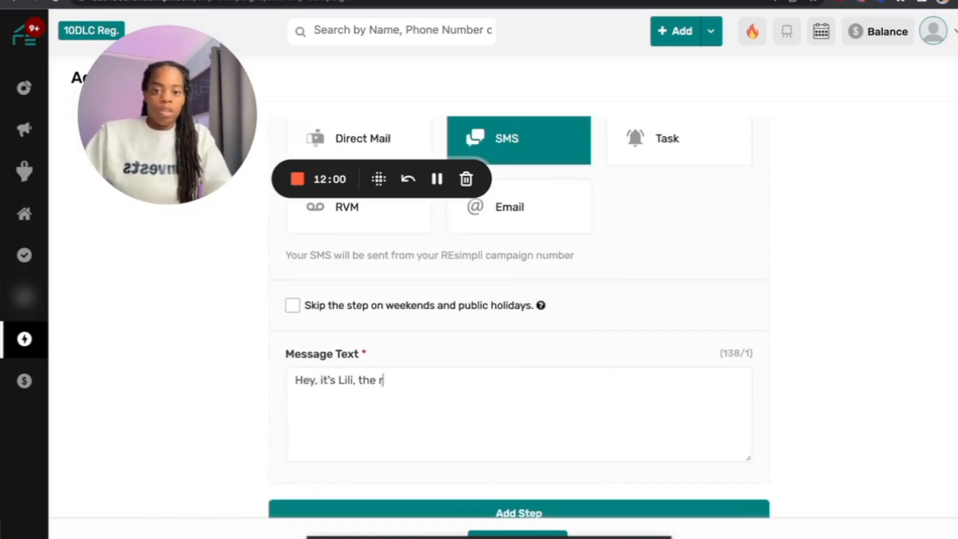
text(oke with a few week)
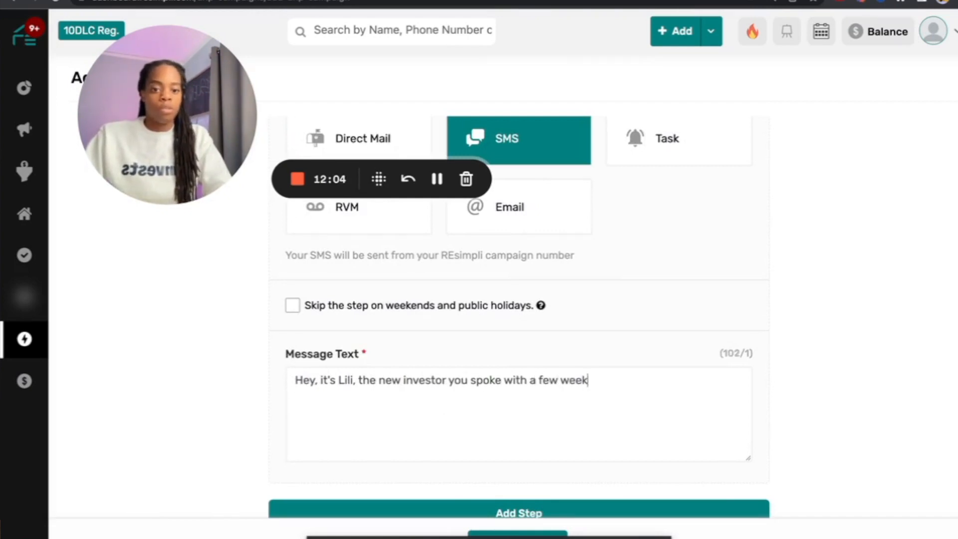
text(ou know, I'm still sourcing deals, and if you're ever in need of assistance within your bus)
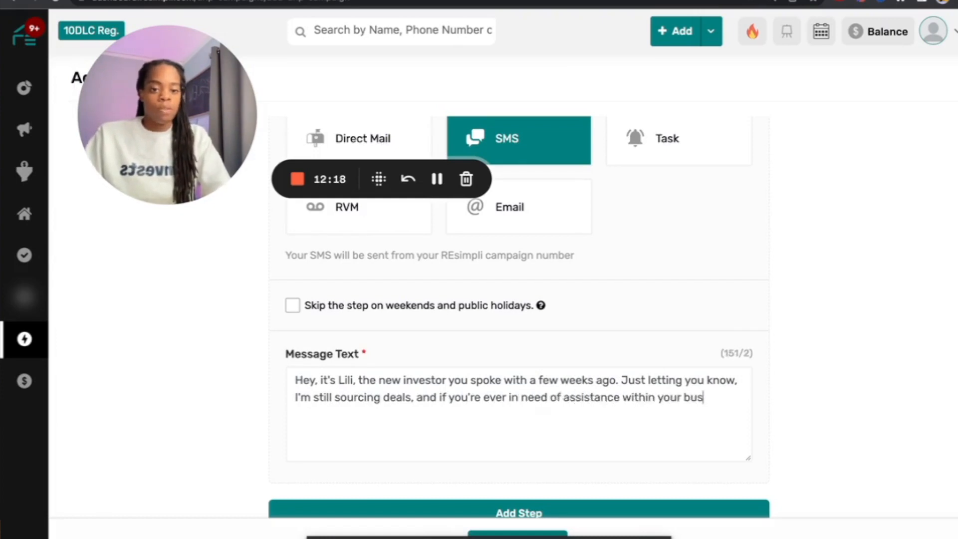
text(eagse let)
text(se let me kn)
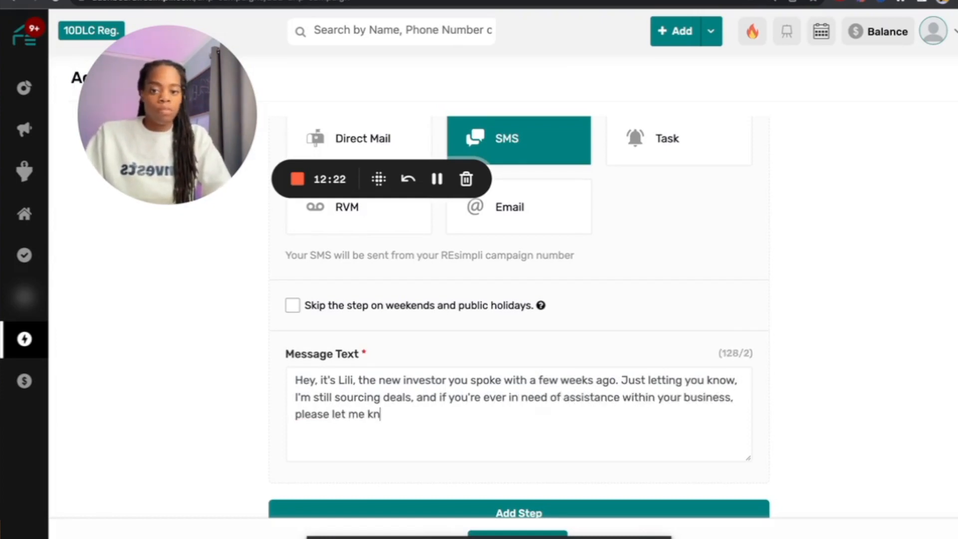
Add a third step to the campaign and look through its delay duration and time span options.
scroll(528, 429, down, 1)
click(530, 506)
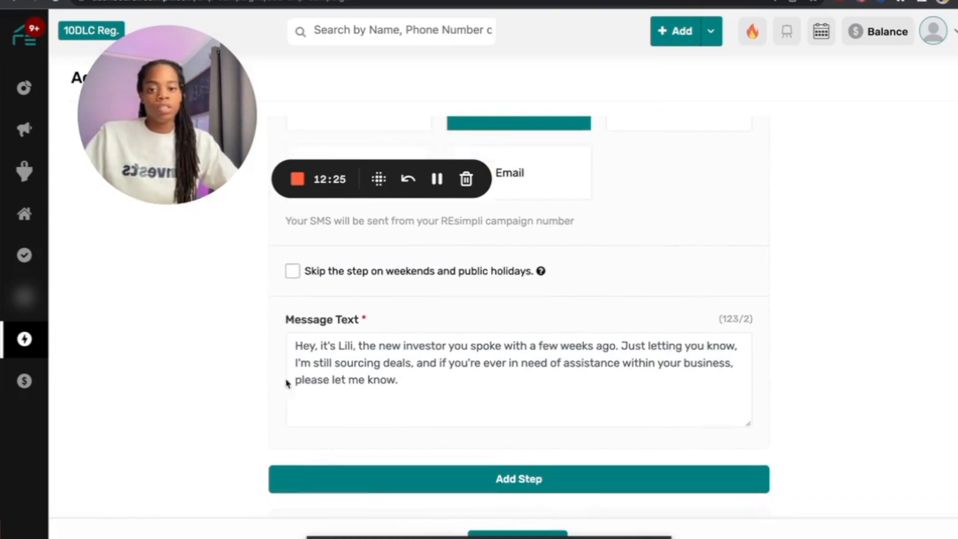
click(494, 301)
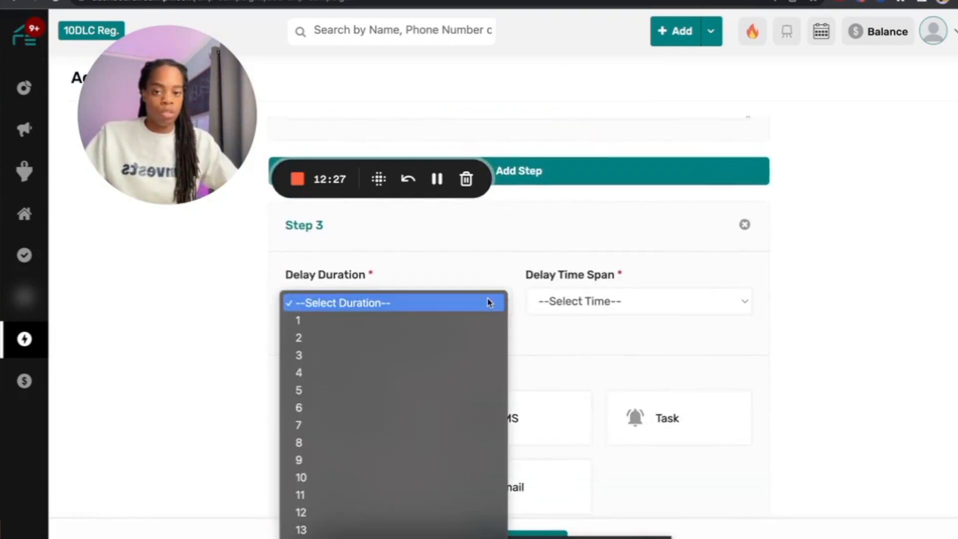
click(642, 305)
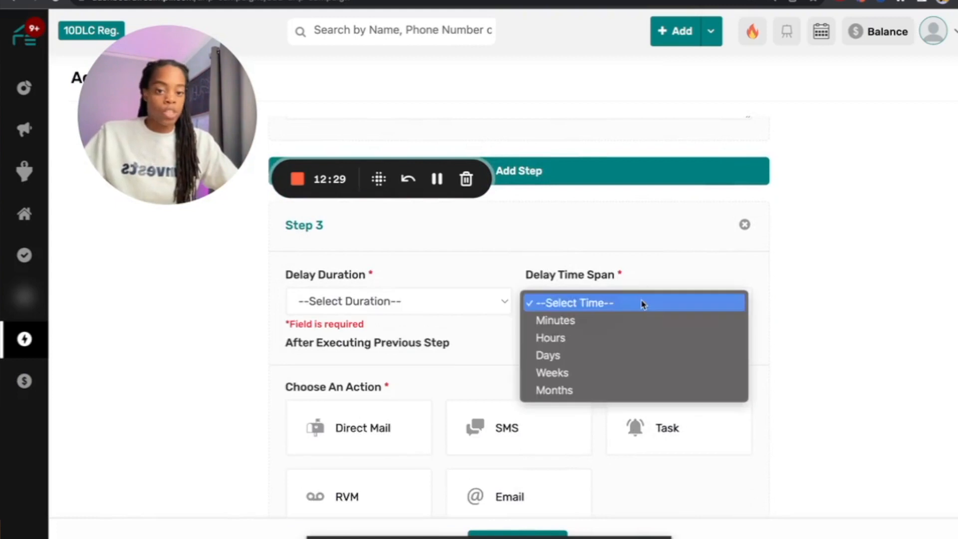
click(907, 447)
scroll(899, 443, down, 2)
Try Direct Mail as step 3's action, with the Postcard mail type and Design Post #1.
click(509, 361)
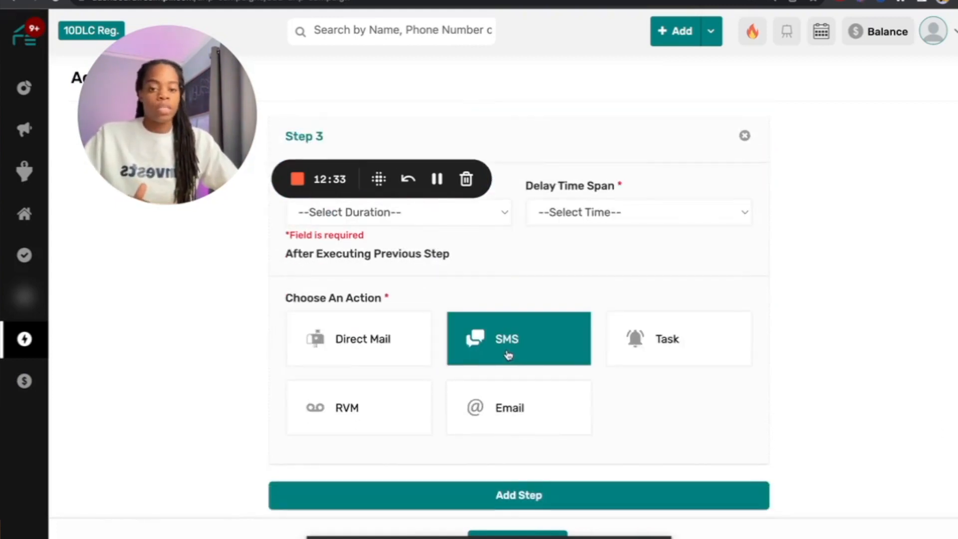
click(366, 349)
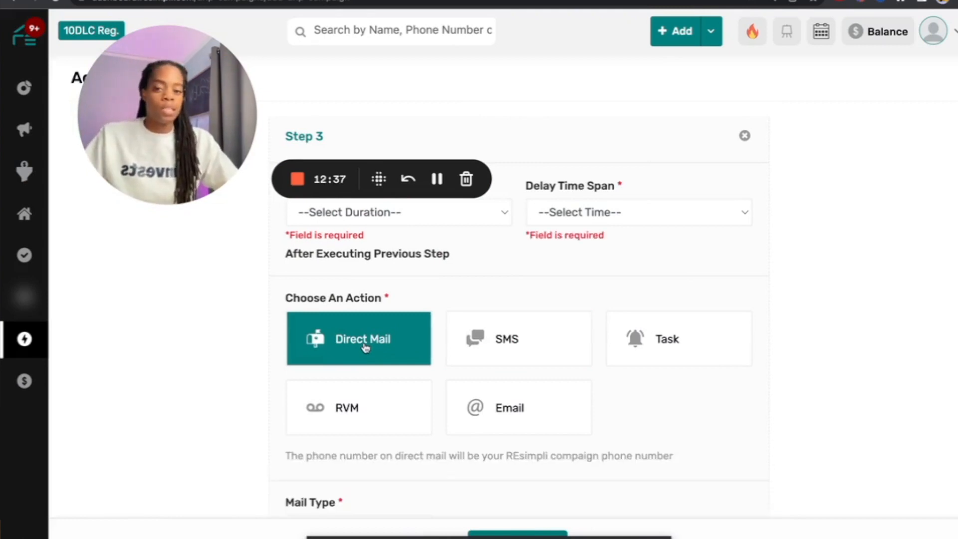
scroll(410, 359, down, 3)
click(427, 408)
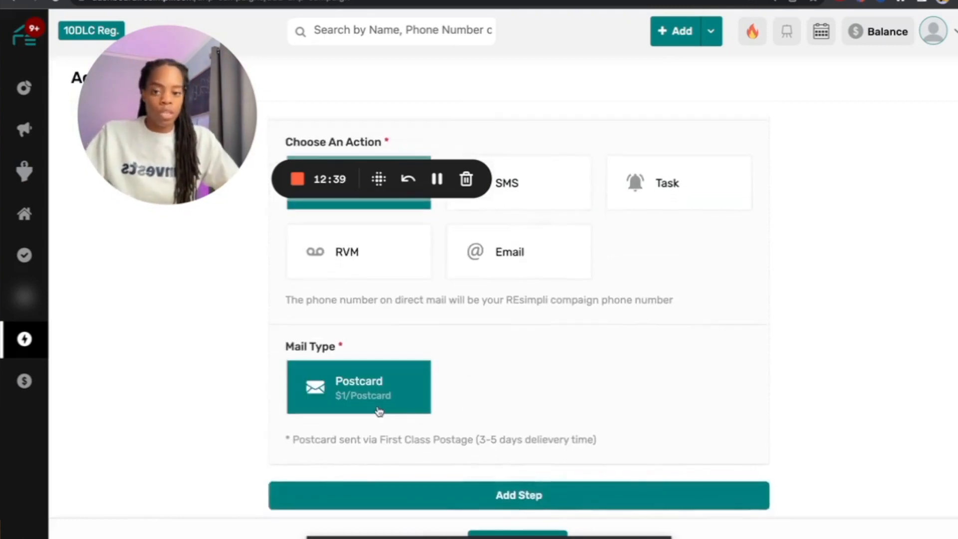
scroll(486, 400, down, 4)
click(353, 322)
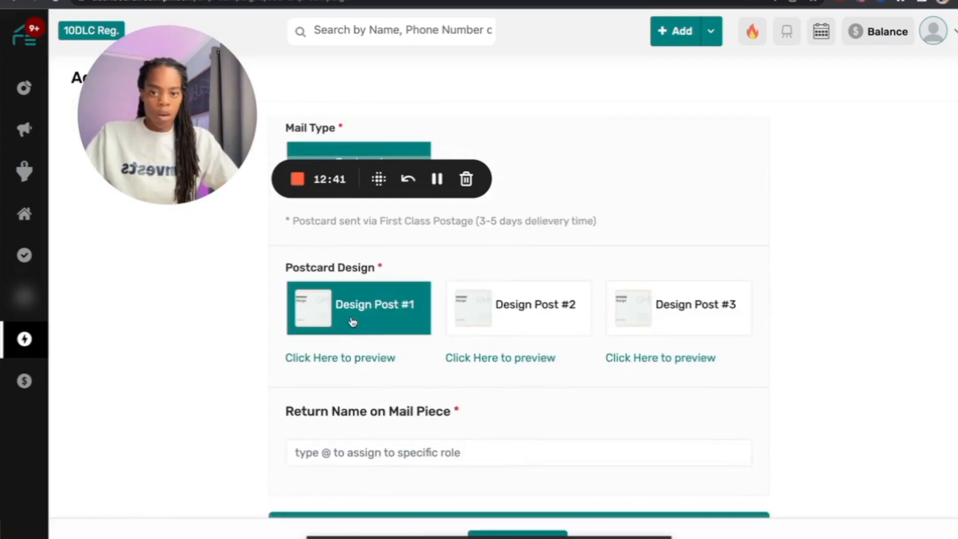
Preview the Design Post #1 and Design Post #2 postcard templates, selecting Design Post #2.
click(356, 359)
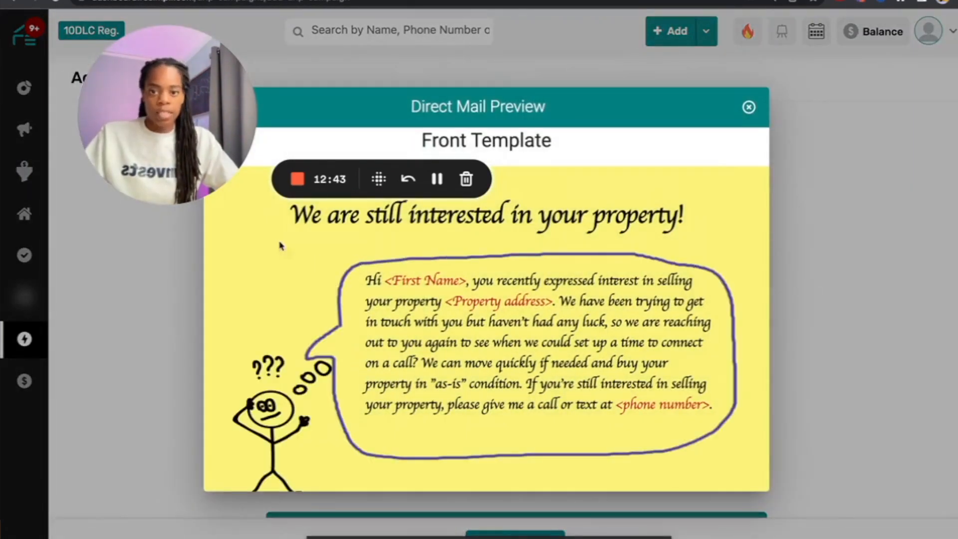
click(750, 107)
click(569, 303)
click(543, 359)
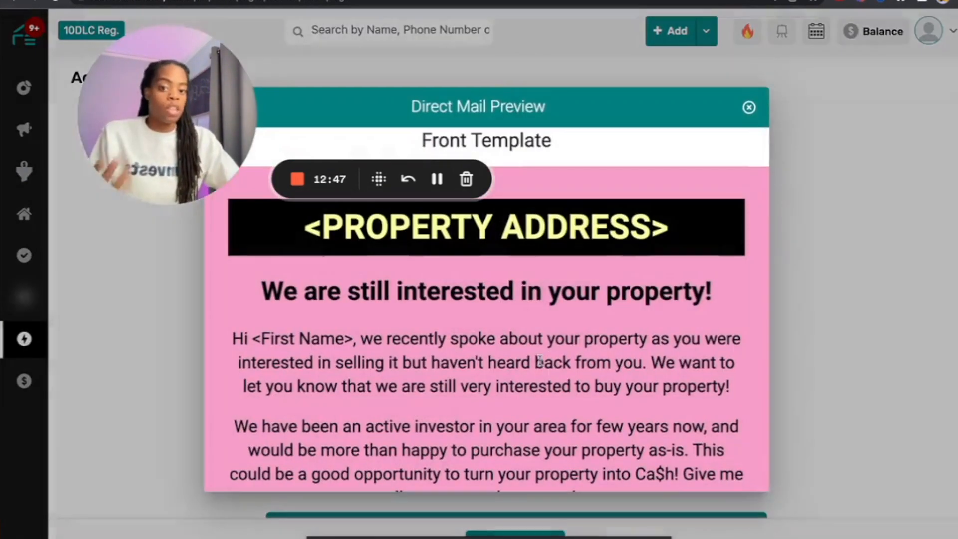
scroll(539, 360, down, 3)
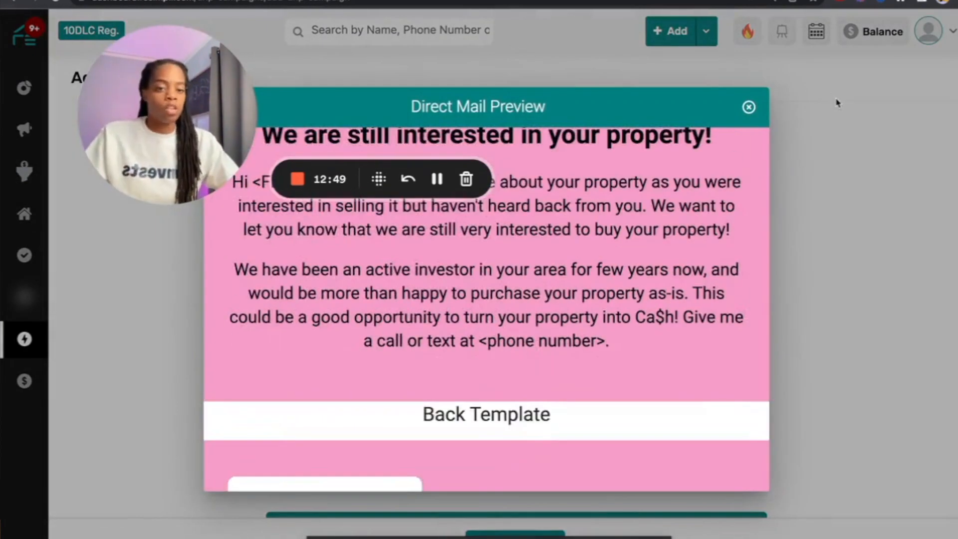
click(749, 106)
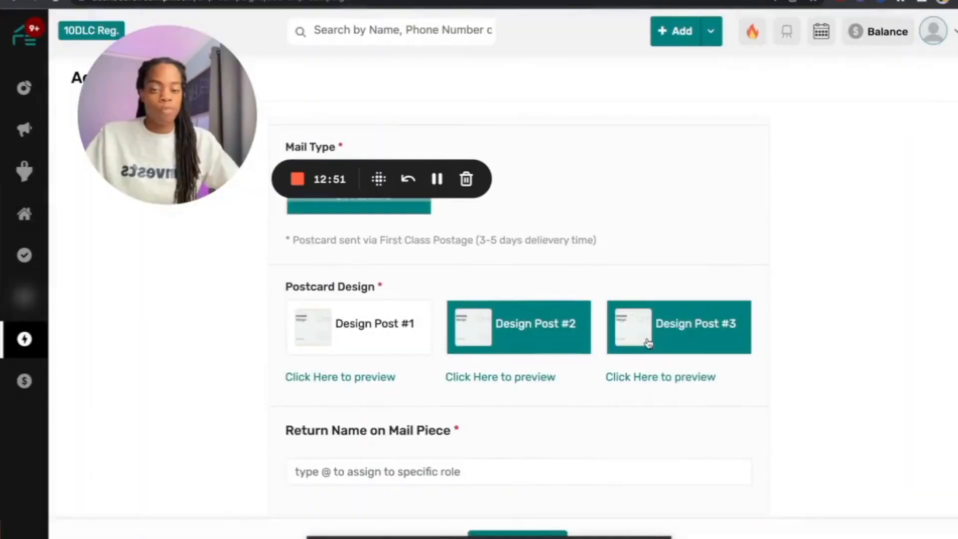
Try RVM as step 3's action and check which RVM recording templates are available.
scroll(648, 343, up, 8)
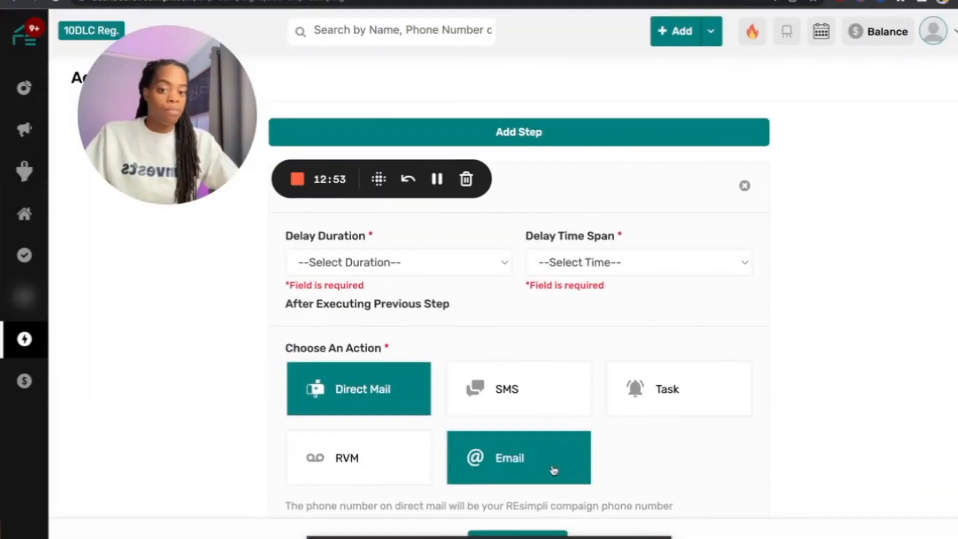
click(384, 468)
scroll(439, 463, down, 4)
click(478, 438)
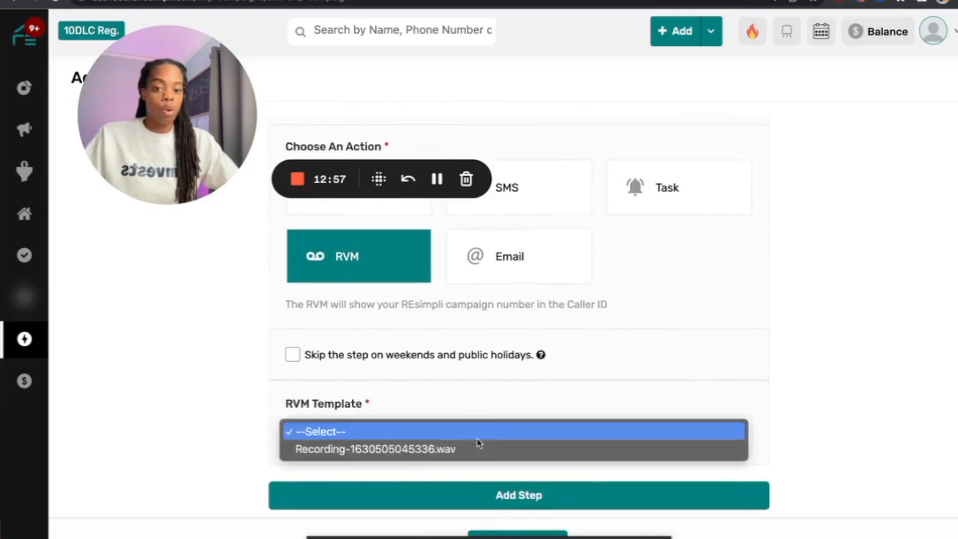
click(816, 398)
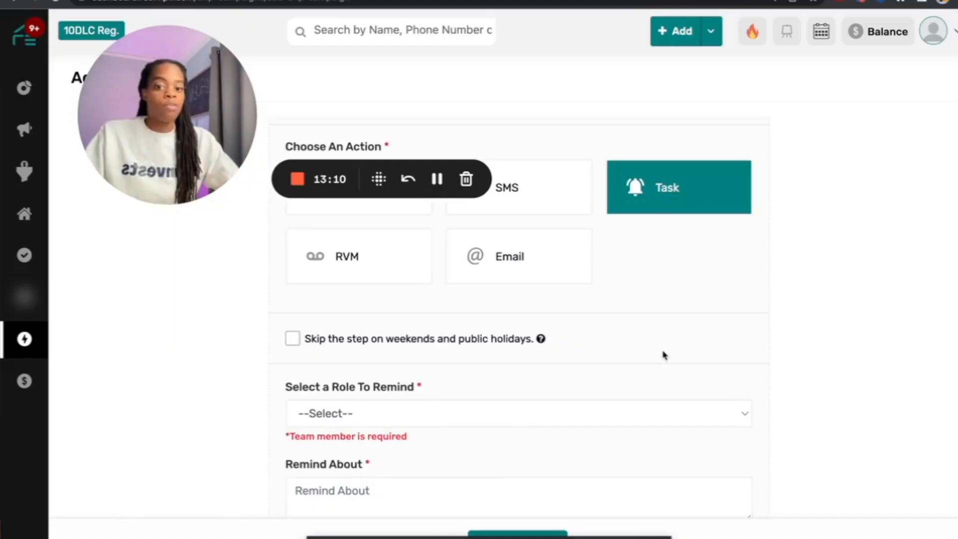
Make step 3 a Task that reminds the Owner role, and begin its reminder text with "Ca".
scroll(664, 355, down, 2)
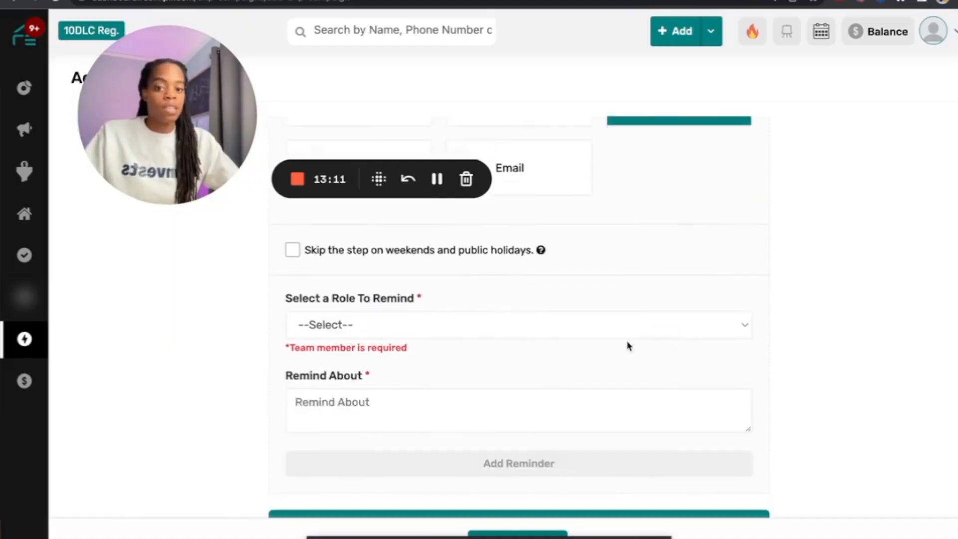
click(624, 324)
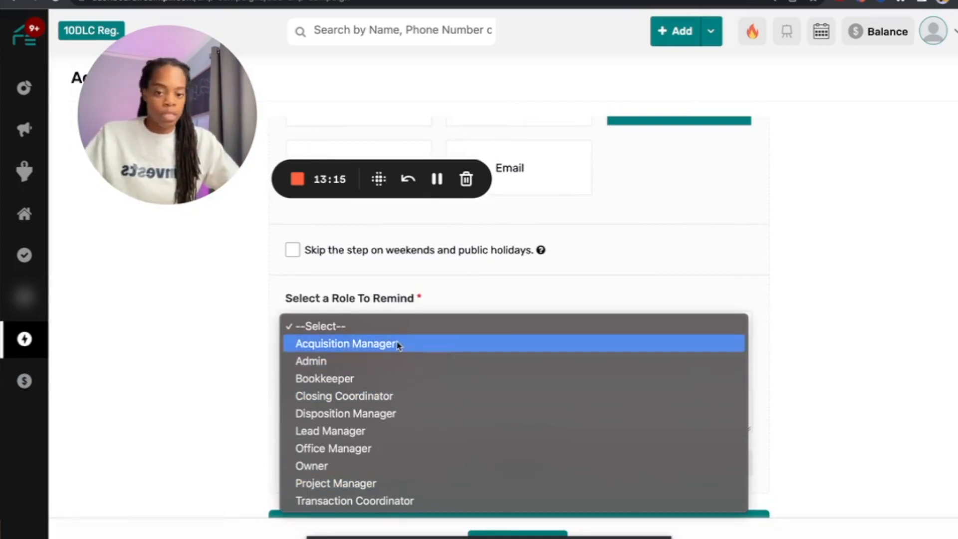
click(314, 469)
click(427, 403)
text(Ca)
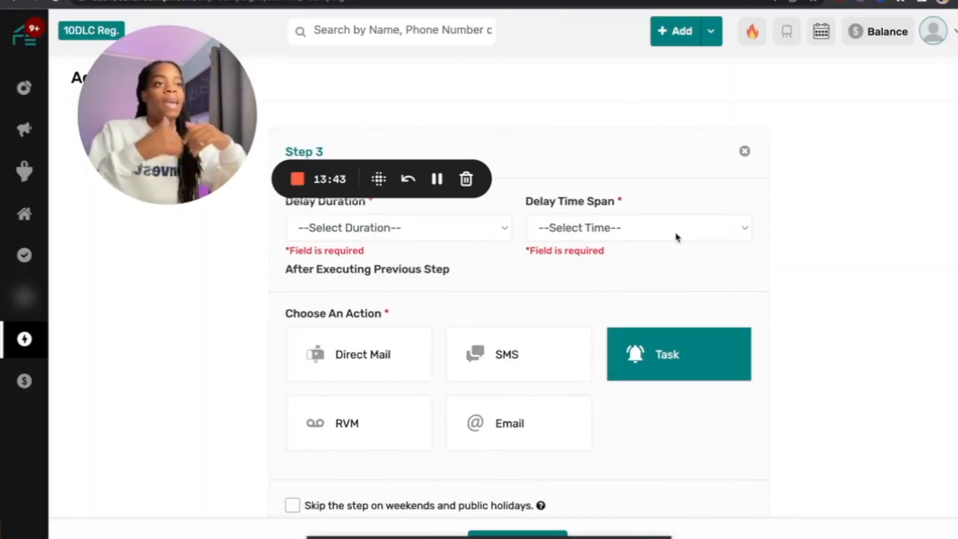
scroll(677, 237, up, 15)
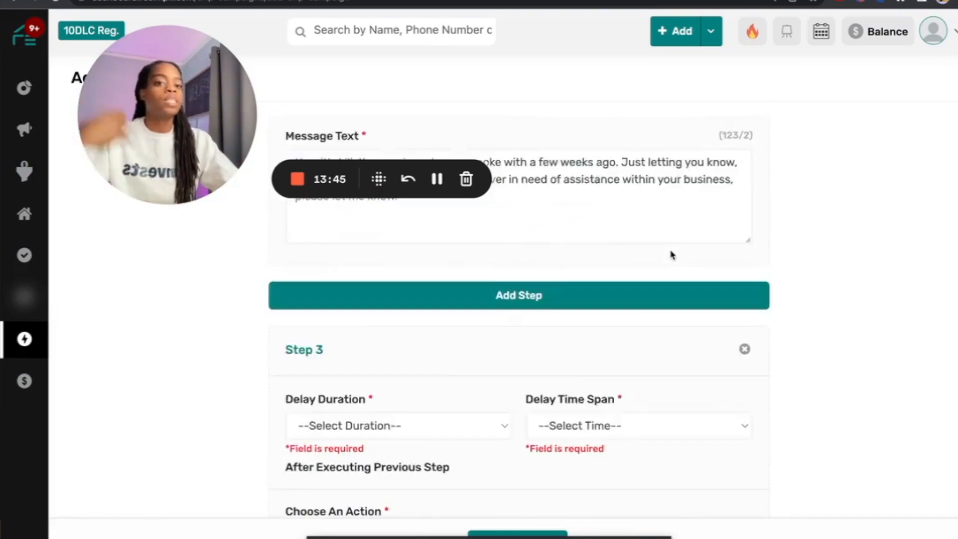
scroll(677, 267, up, 10)
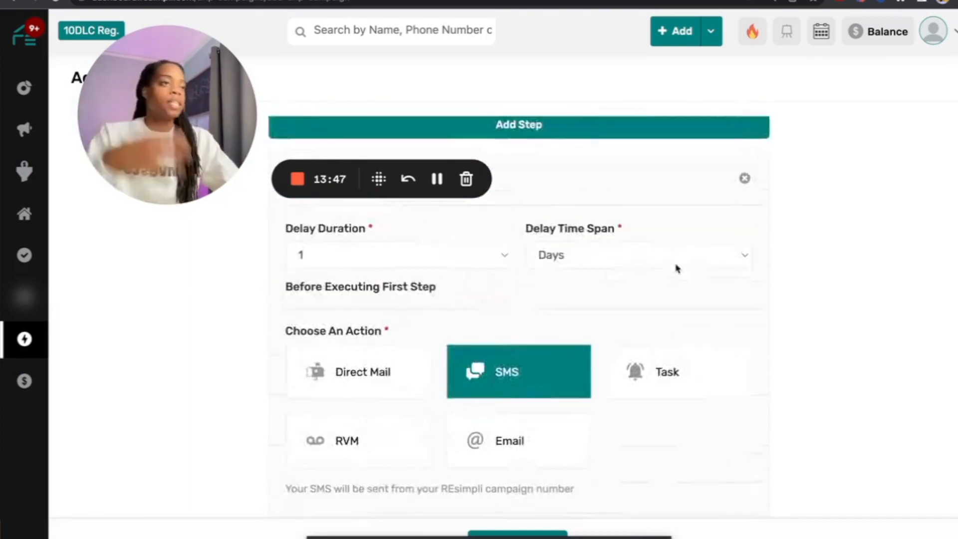
scroll(677, 269, up, 1)
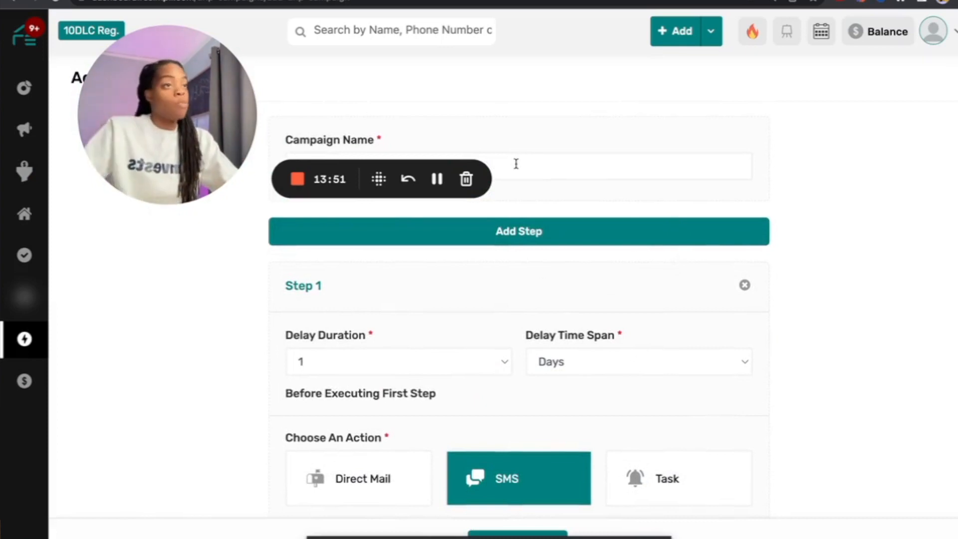
drag(178, 91, 198, 329)
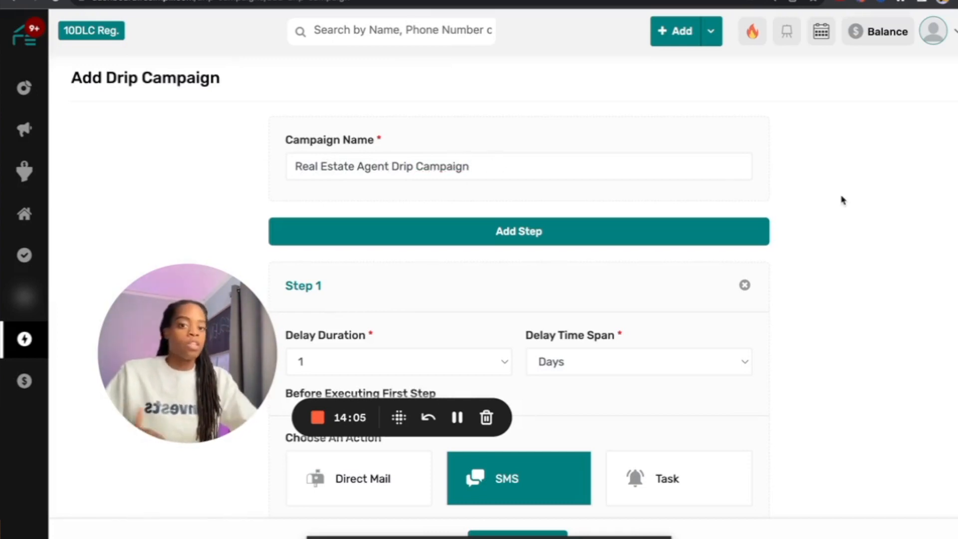
Remove everything after "a few weeks ago." from step 2's SMS text and start a replacement sentence.
scroll(842, 203, down, 13)
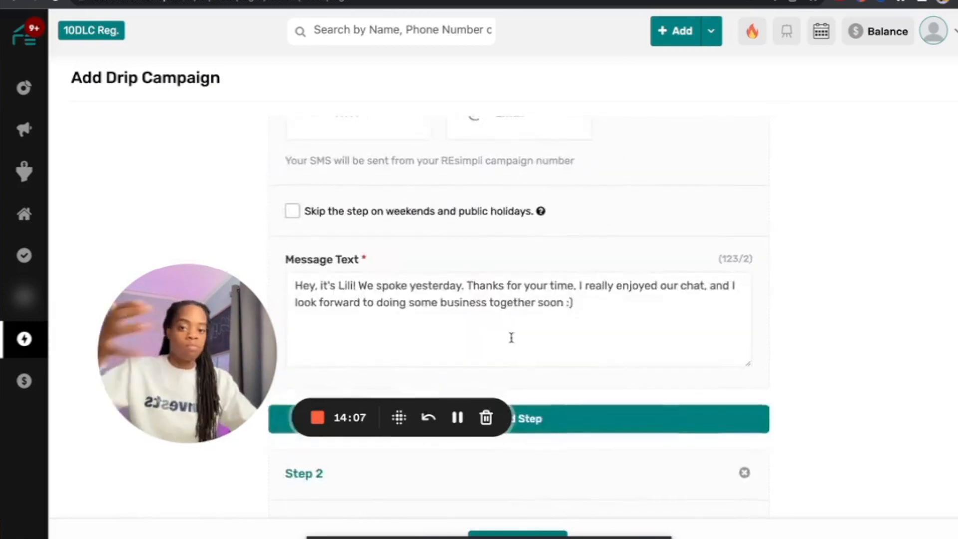
scroll(520, 330, down, 7)
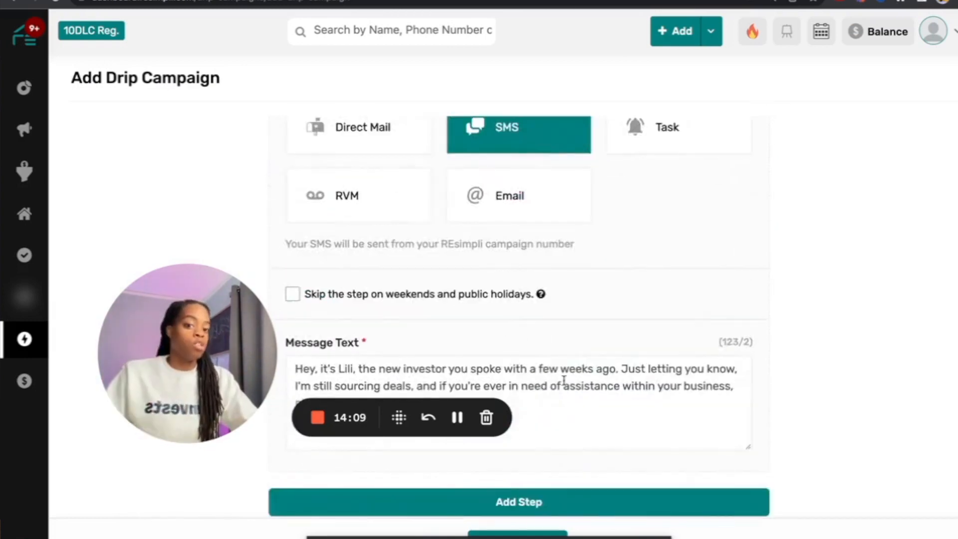
scroll(564, 380, down, 1)
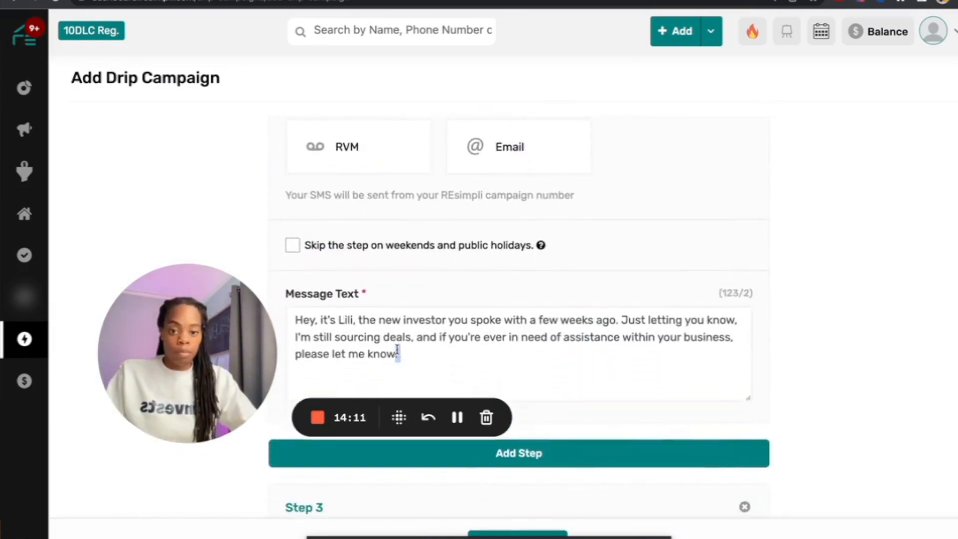
drag(397, 349, 617, 324)
key(BackSpace)
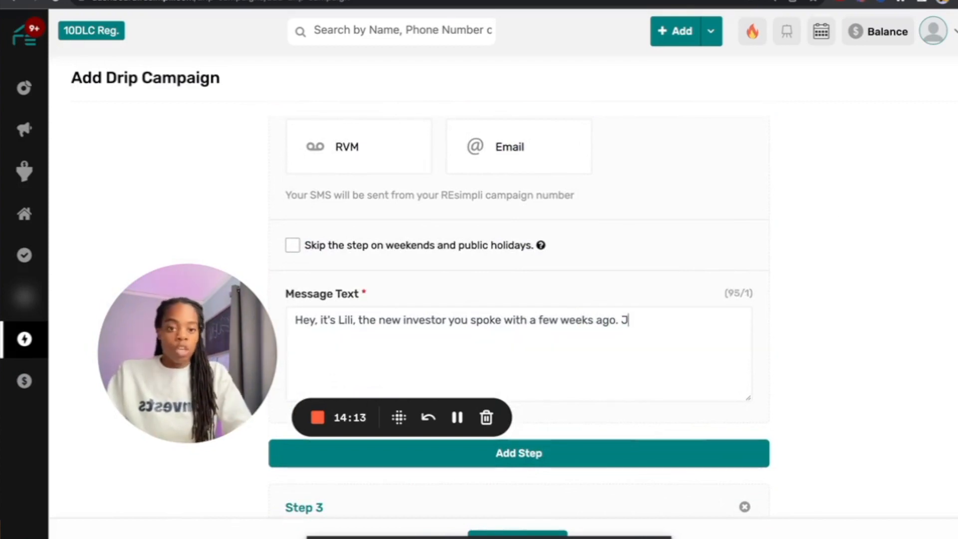